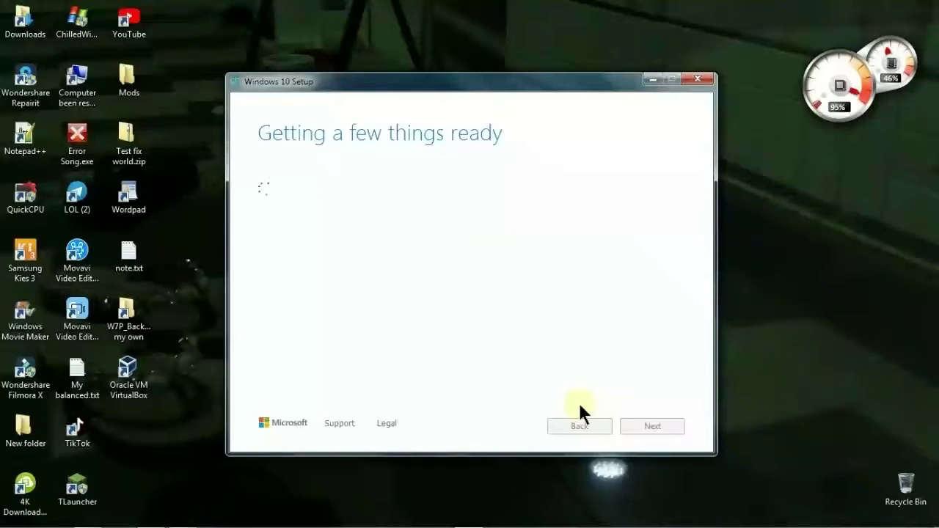
Check the computer's drives in File Explorer, then close it to return to Windows 10 Setup.
click(54, 518)
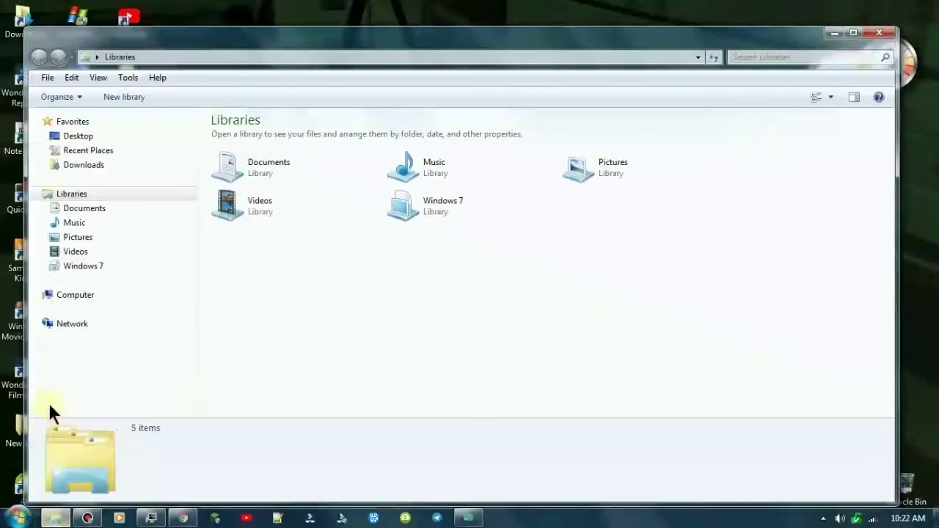
click(75, 294)
click(874, 32)
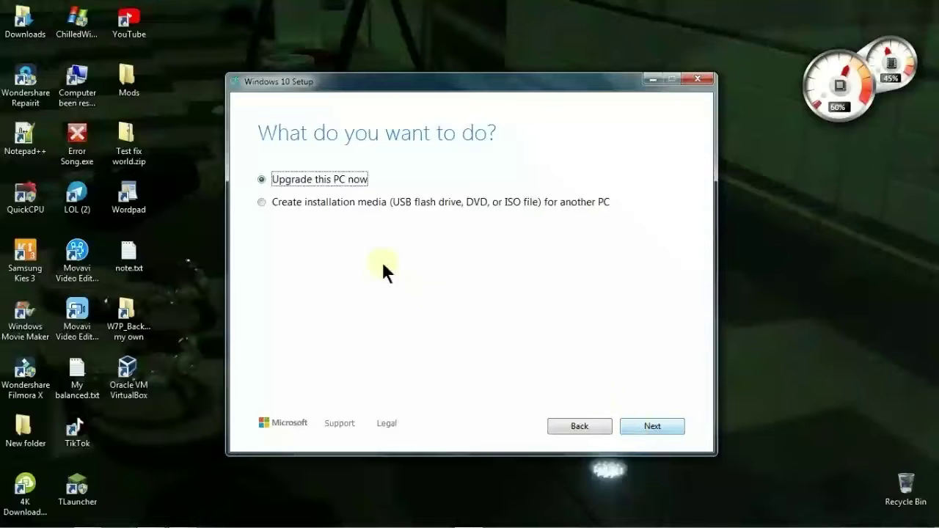
Choose 'Create installation media (USB flash drive, DVD, or ISO file) for another PC' and continue.
click(299, 202)
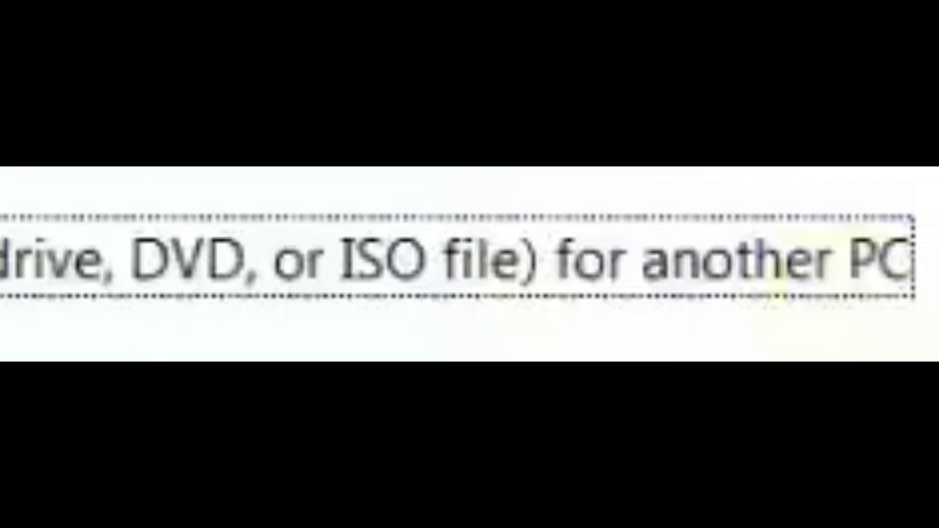
click(671, 472)
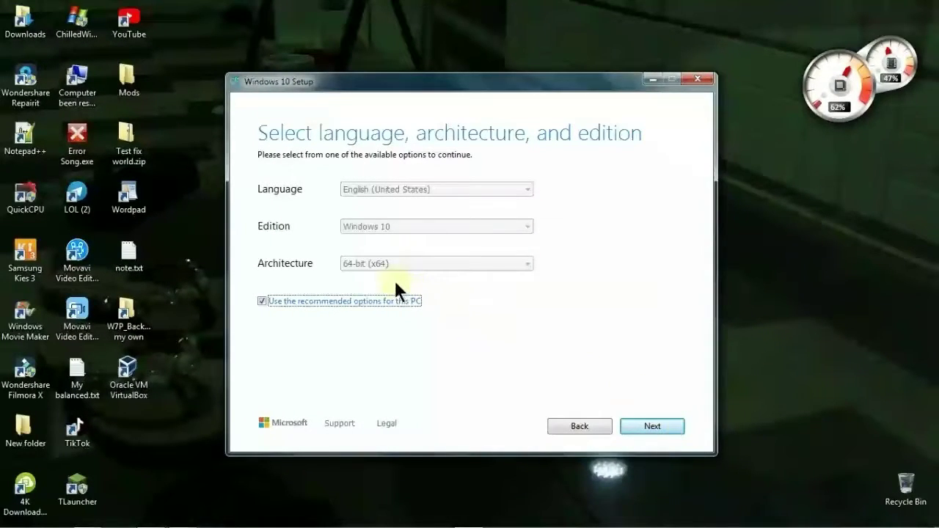
Unlock the recommended options and try the Edition and Architecture lists, setting architecture to Both.
click(261, 301)
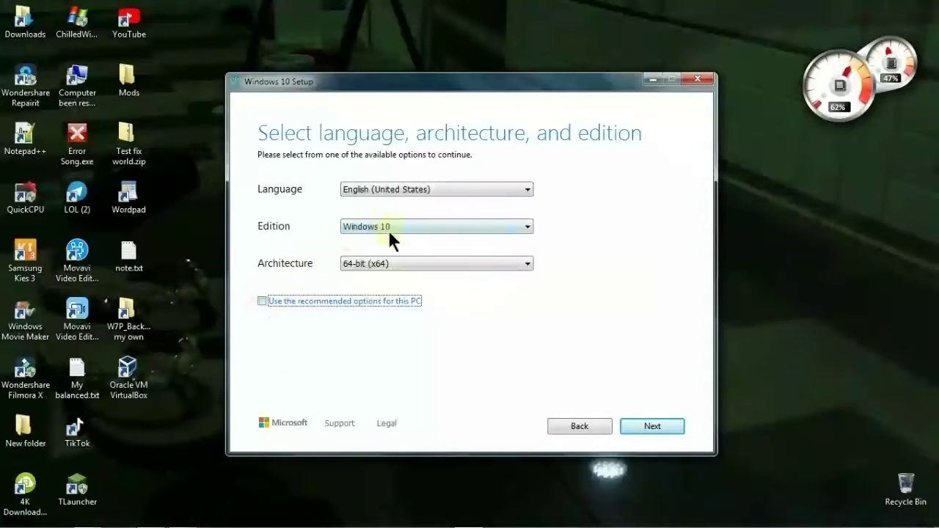
click(388, 230)
click(389, 232)
click(403, 262)
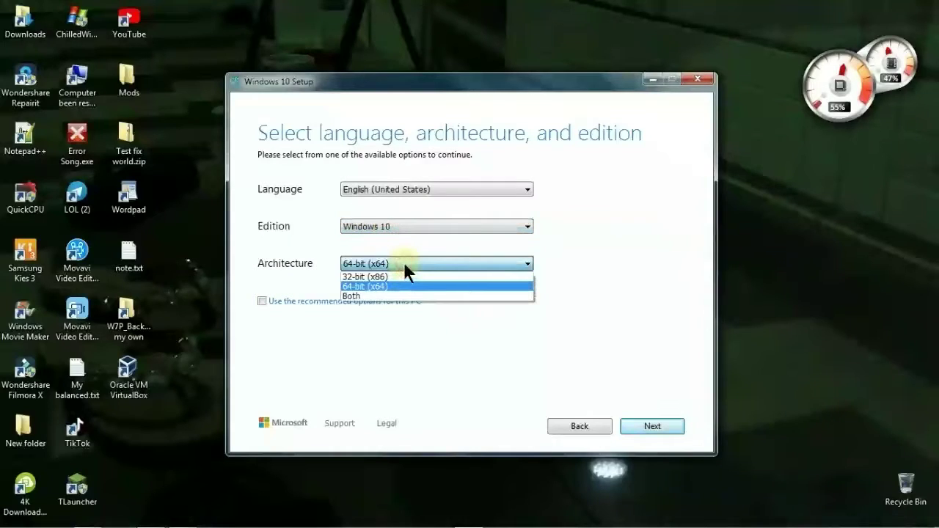
click(404, 261)
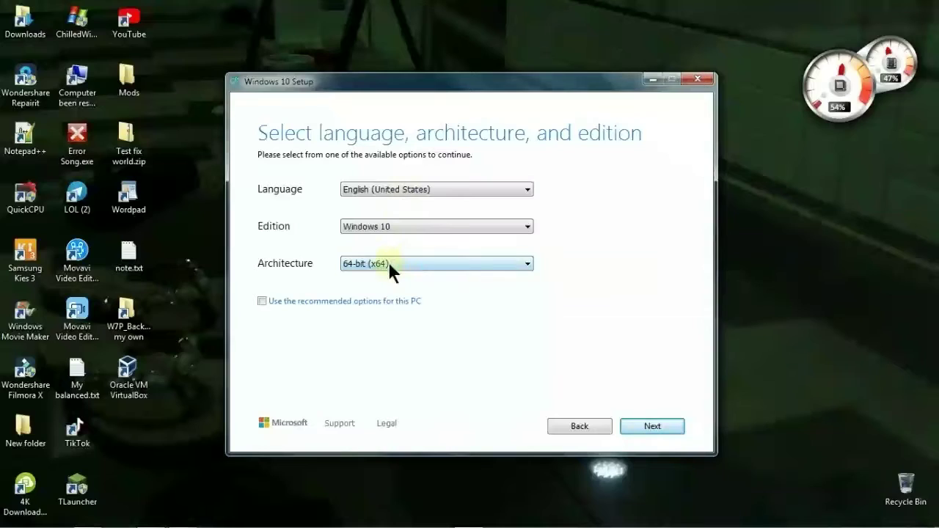
click(388, 262)
click(382, 292)
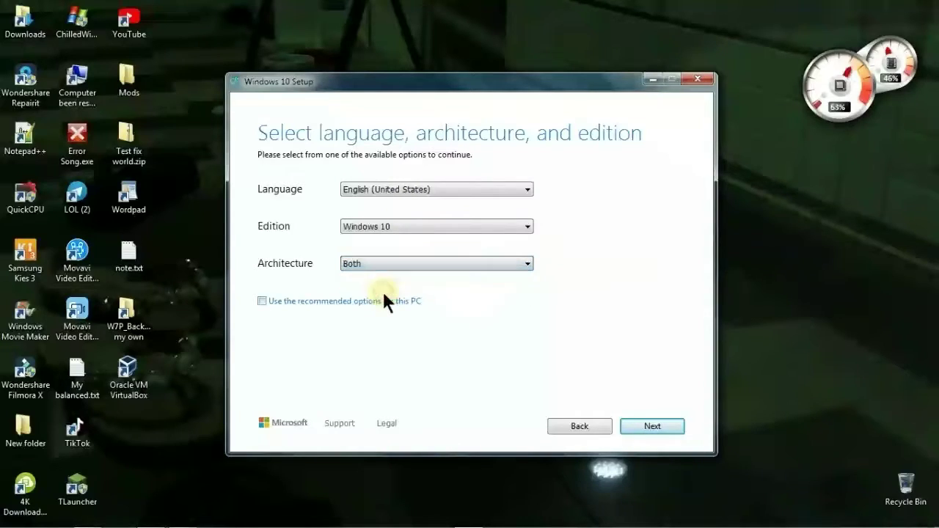
Restore the recommended English (United States), Windows 10, 64-bit options and continue to media selection.
click(263, 301)
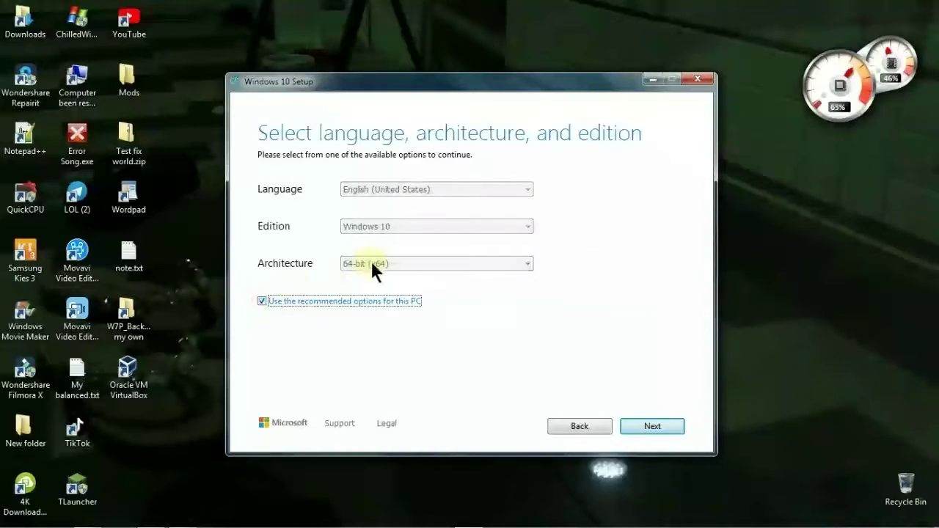
click(262, 301)
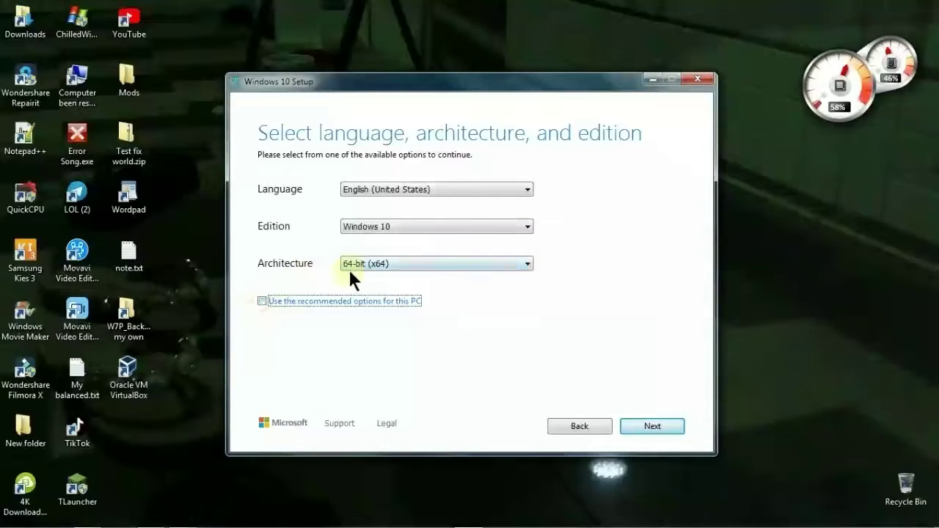
click(262, 301)
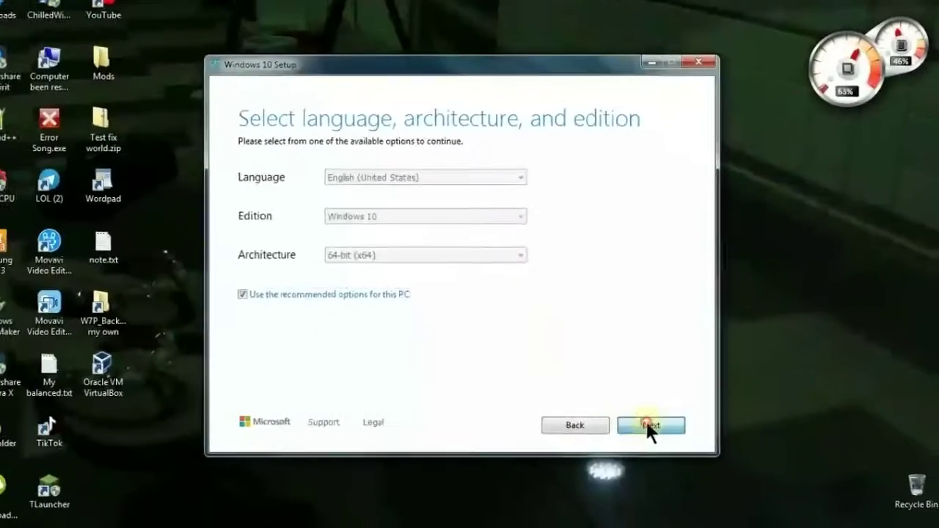
click(637, 414)
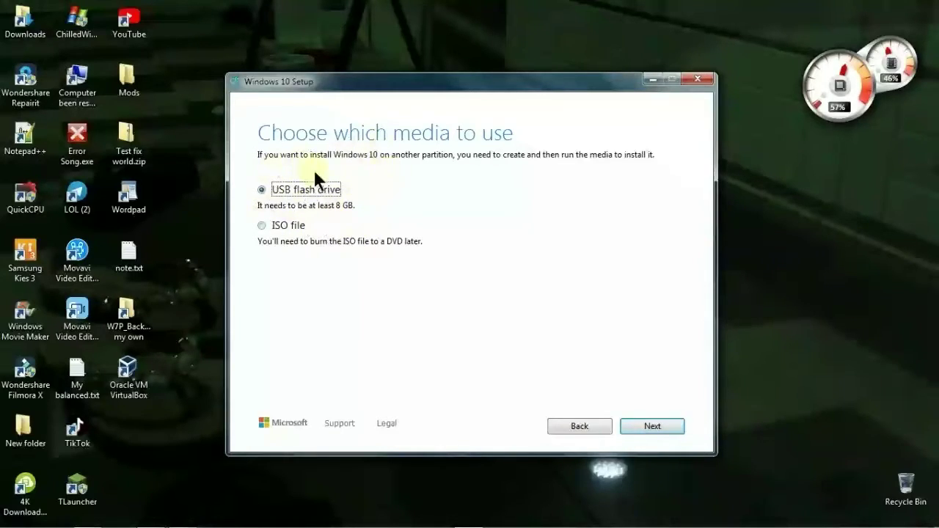
Choose USB flash drive, select F: (WINDOWS 10) as the target, and start creating the media.
click(651, 424)
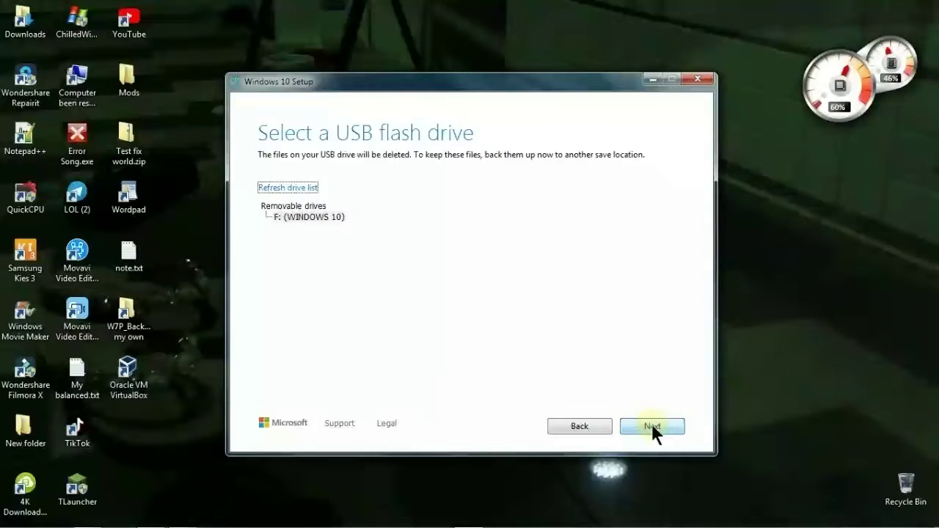
click(309, 216)
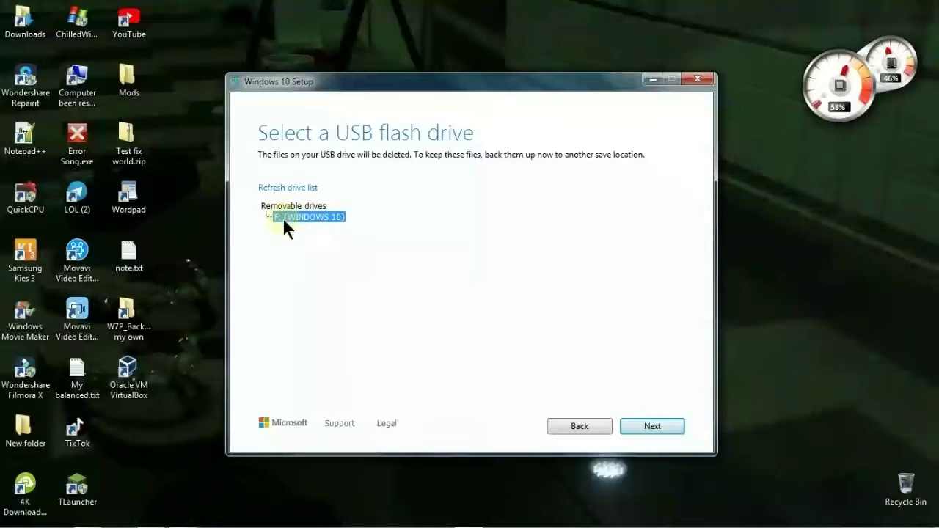
click(657, 423)
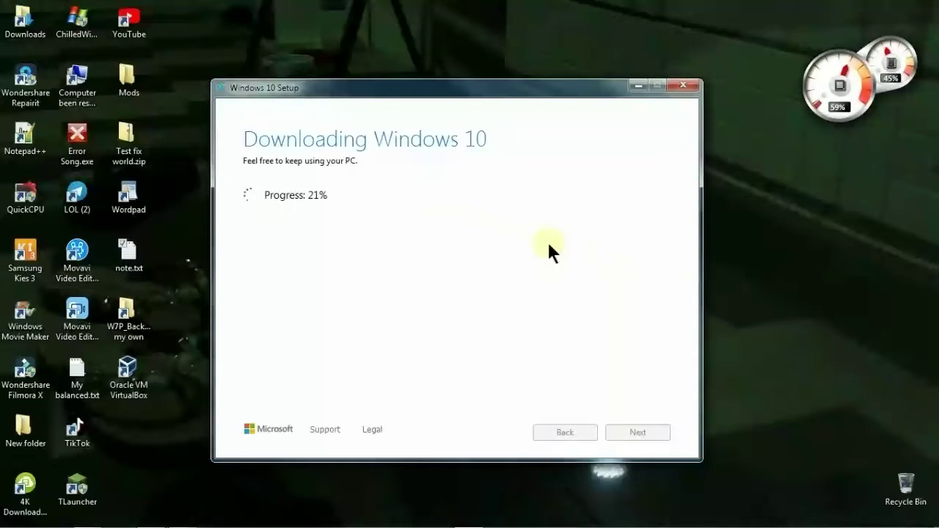
Move the Setup window to the top-left, move note.txt aside, and close Notepad with Alt+F4.
drag(397, 88, 243, 50)
drag(738, 192, 797, 193)
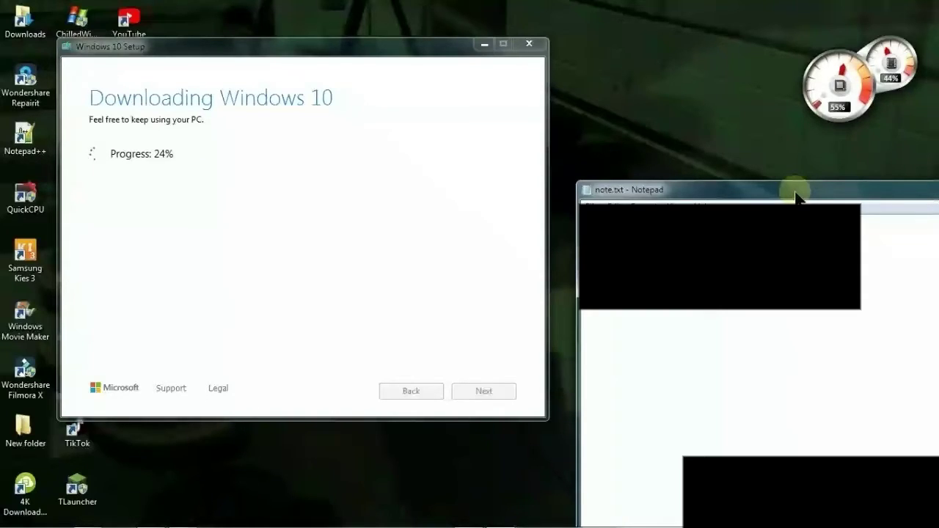
key(alt+F4)
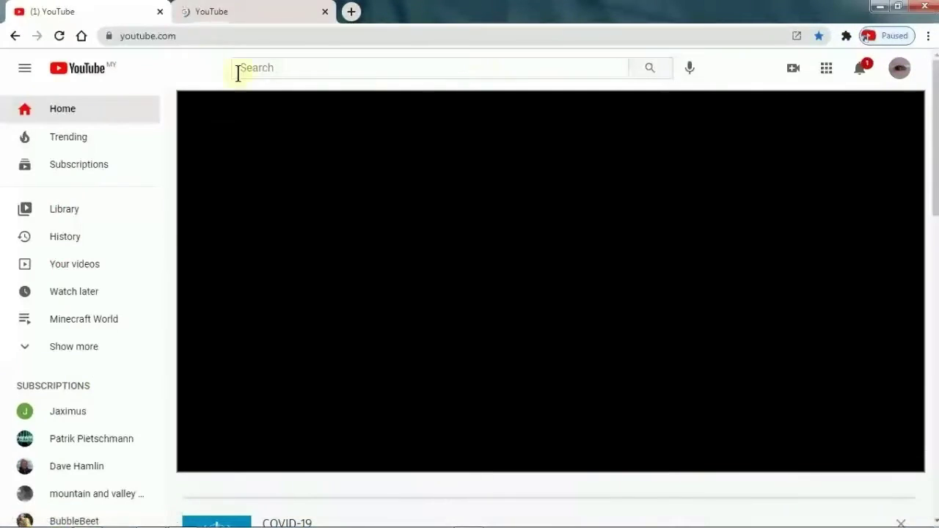
Detach the sign-in tab into its own window, request a text-message verification code, and move it lower right.
drag(210, 10, 473, 17)
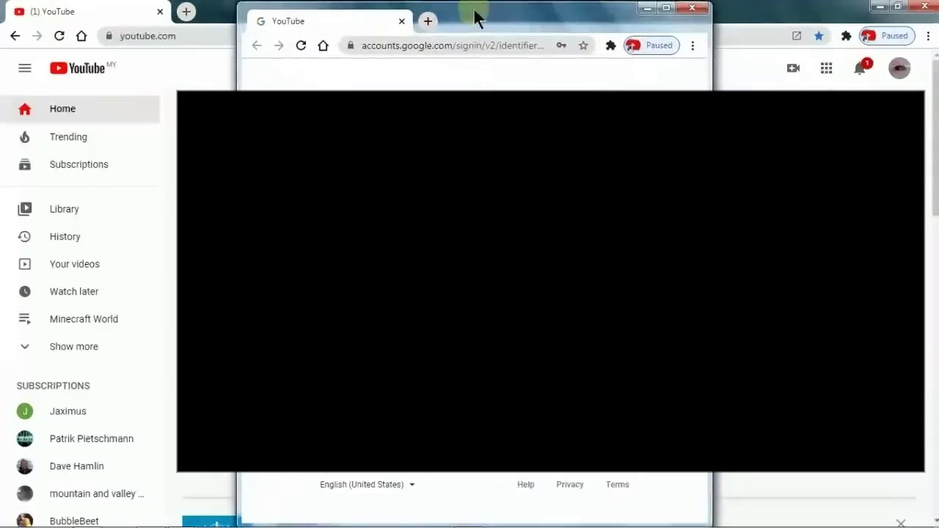
key(Return)
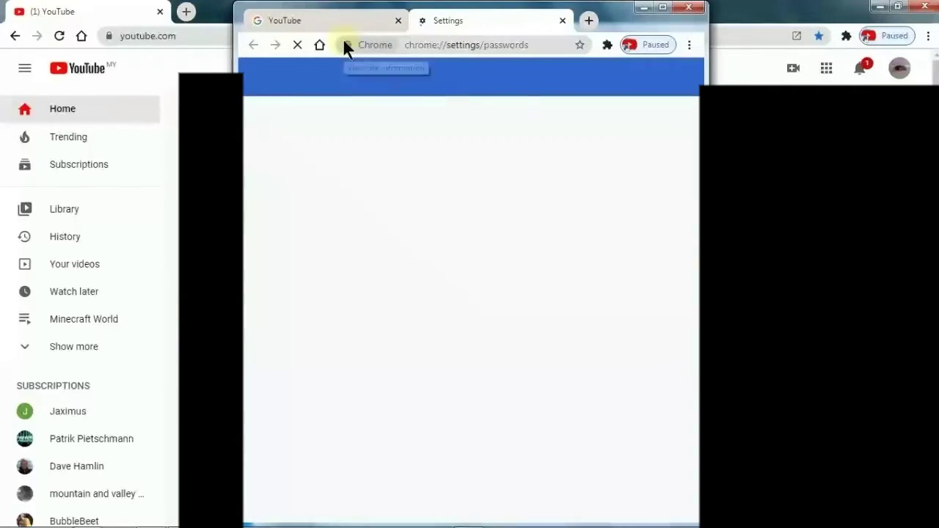
click(670, 194)
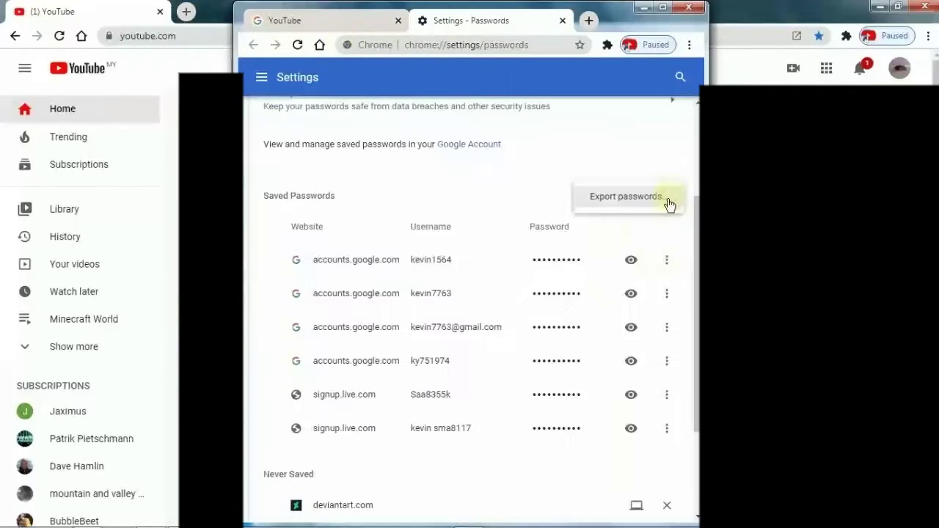
scroll(470, 294, down, 2)
scroll(470, 294, up, 4)
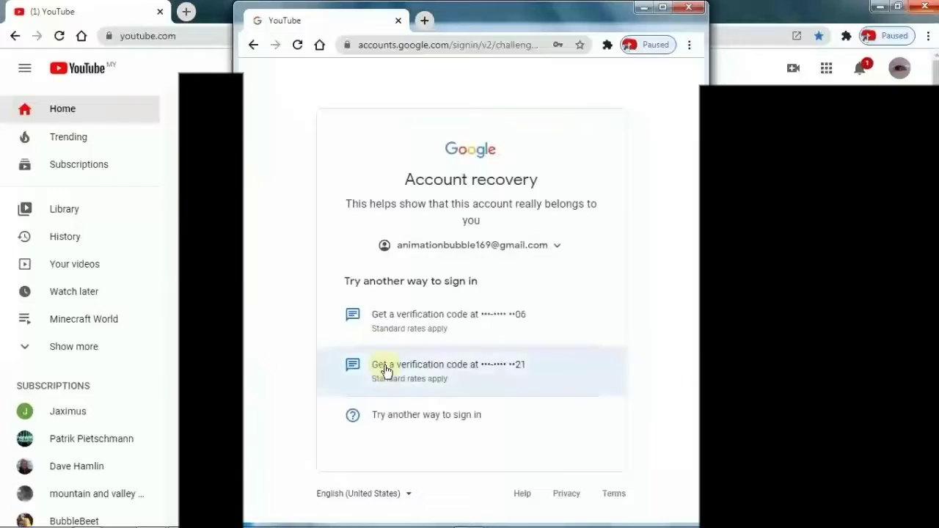
click(554, 320)
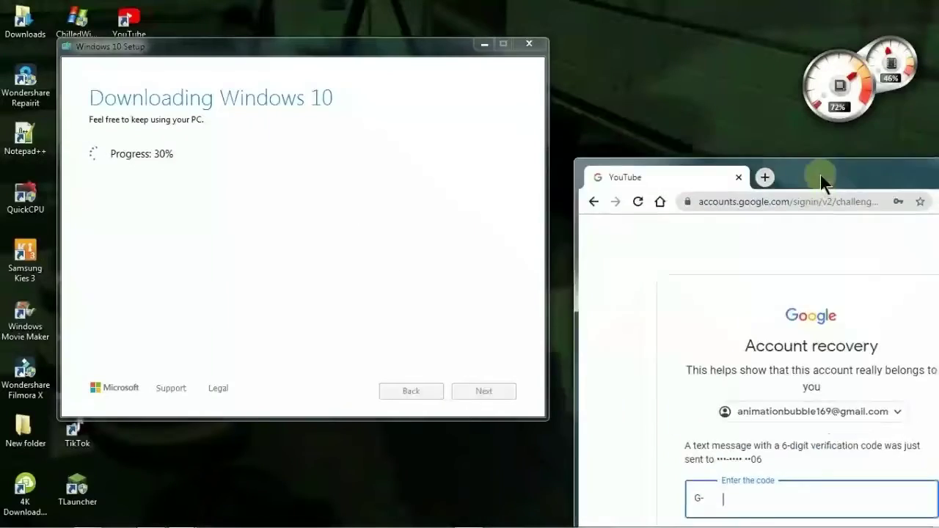
drag(820, 176, 816, 400)
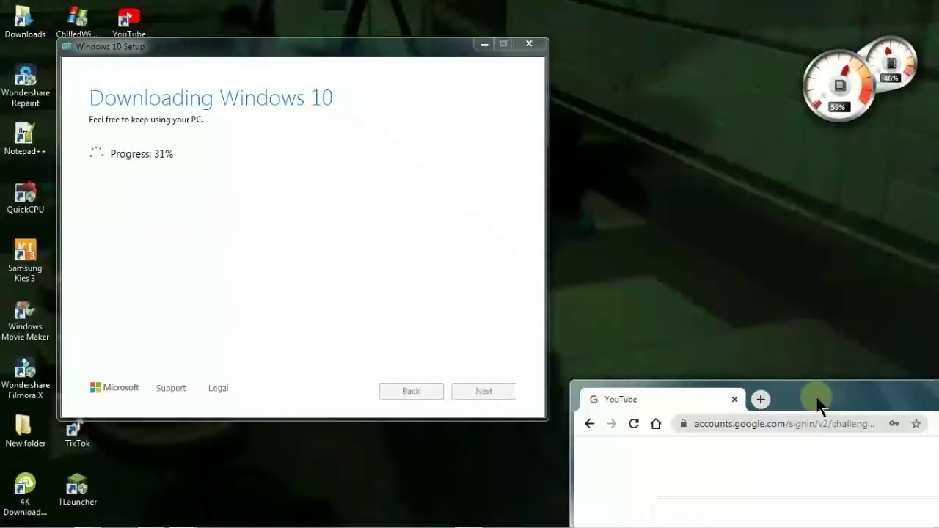
Bring the Chrome sign-in window back up beside the download and start typing into the recovery field.
drag(818, 402, 811, 51)
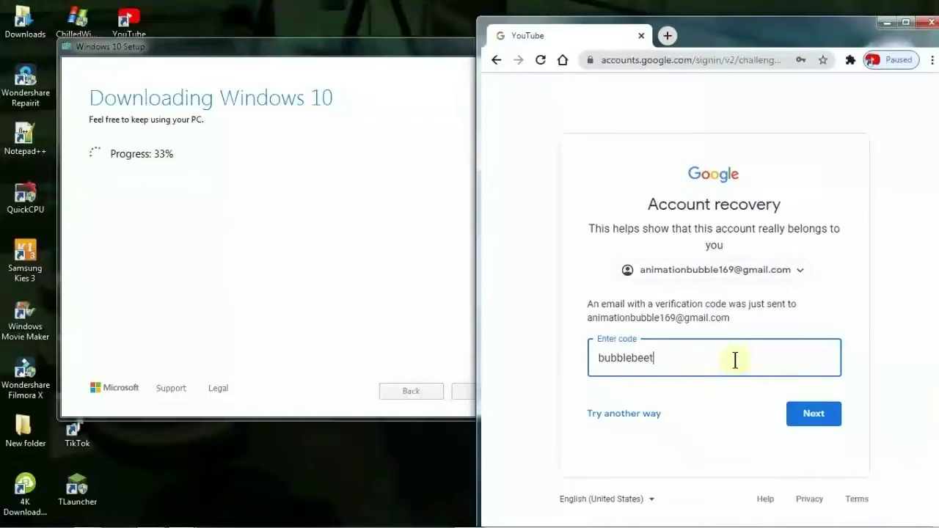
text(337@g)
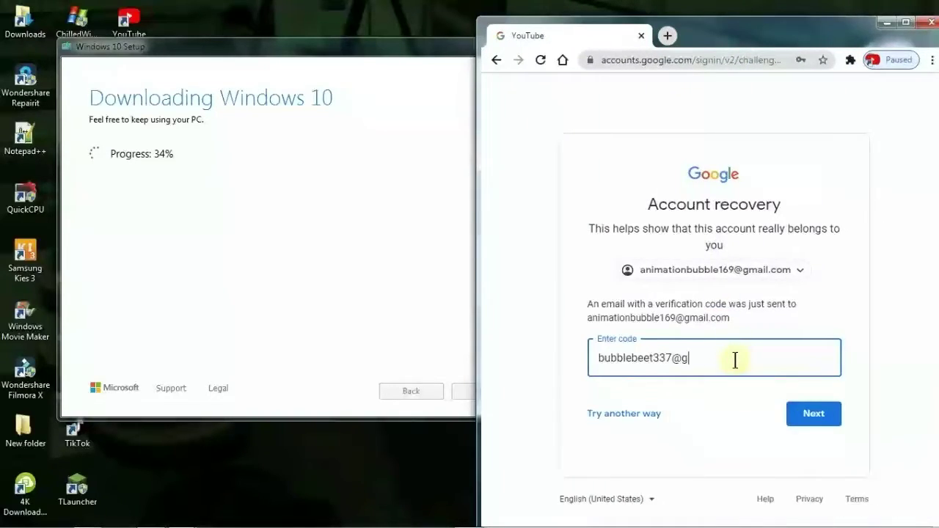
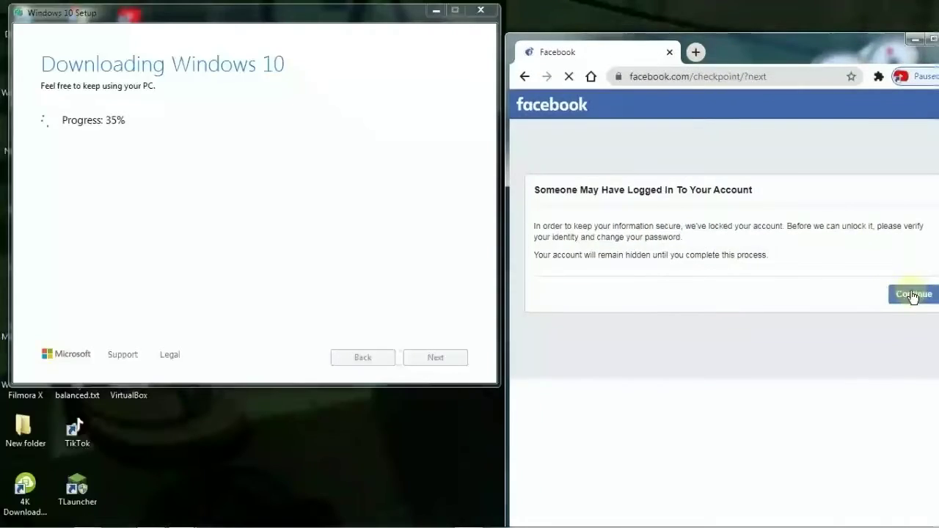
Dismiss the password prompt, leave the Facebook photo ID check, and start a search in a new tab.
click(914, 296)
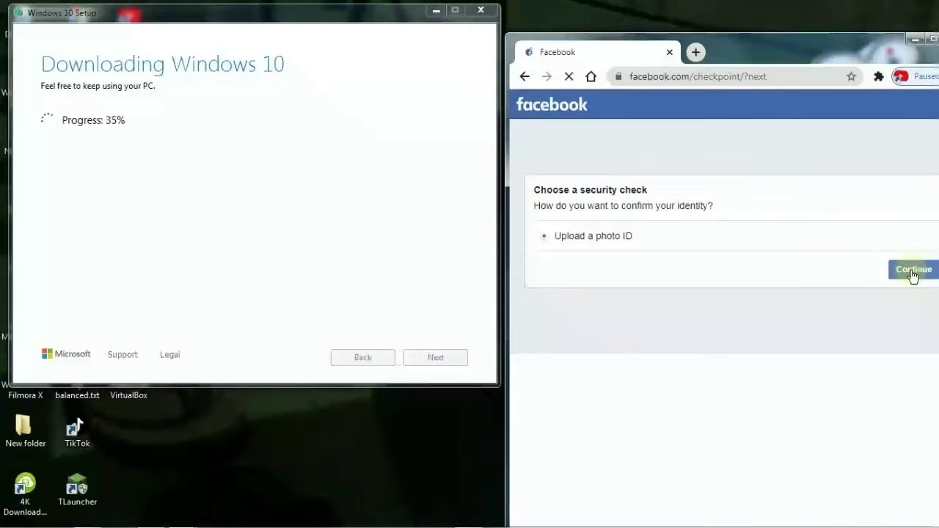
click(912, 272)
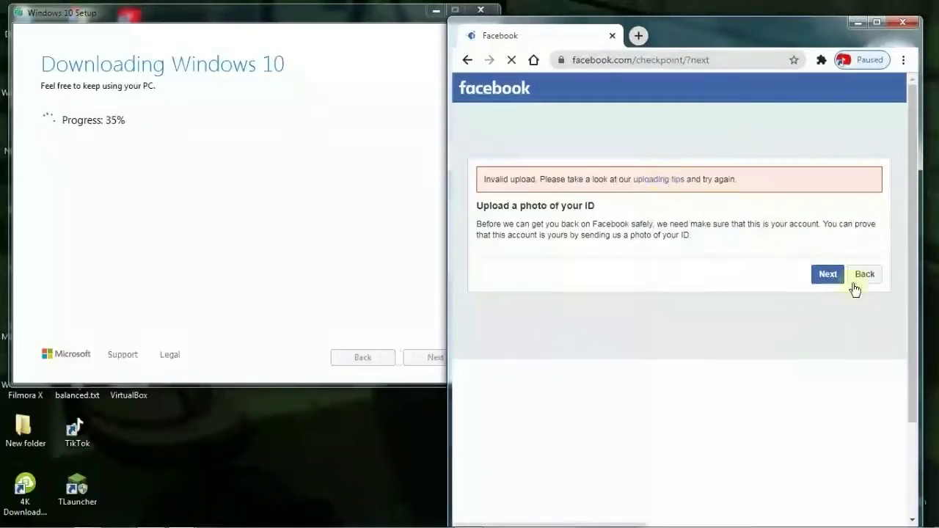
click(863, 275)
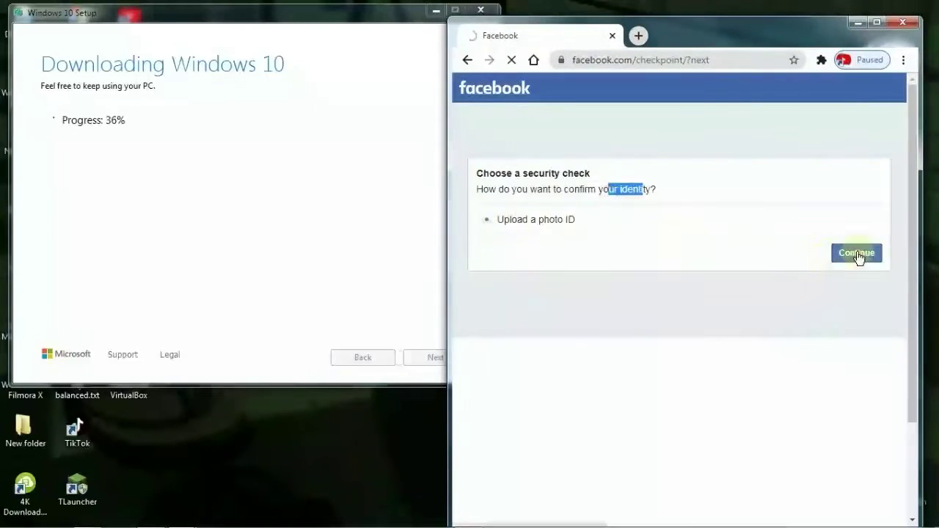
click(857, 256)
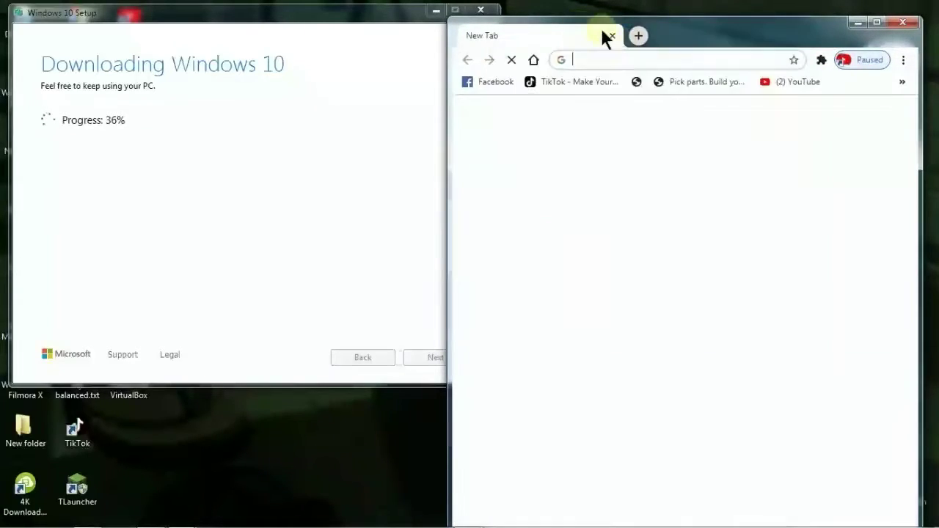
click(601, 60)
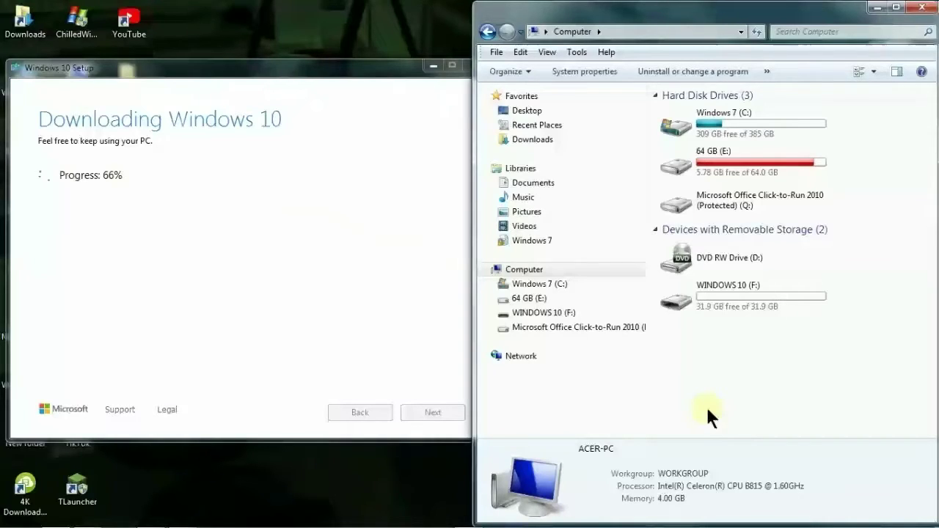
Bring the Windows 10 download window forward, then focus Bandicam on its Video settings.
click(365, 253)
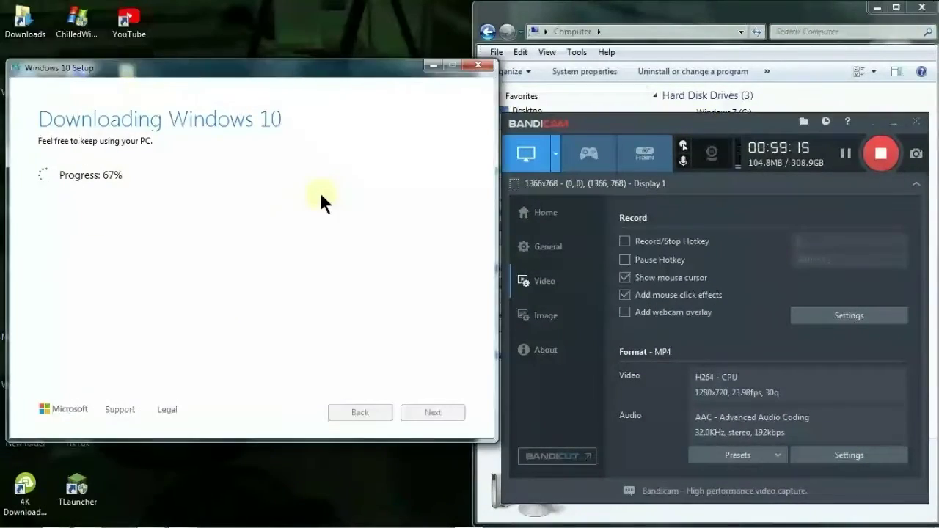
click(554, 393)
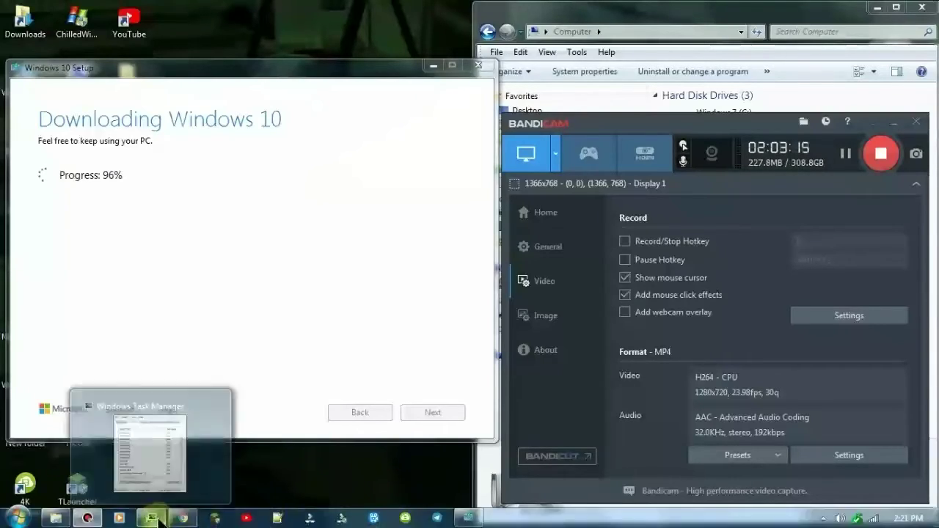
Switch to Explorer and confirm the WINDOWS 10 (F:) drive is still empty.
click(176, 518)
click(704, 170)
click(844, 522)
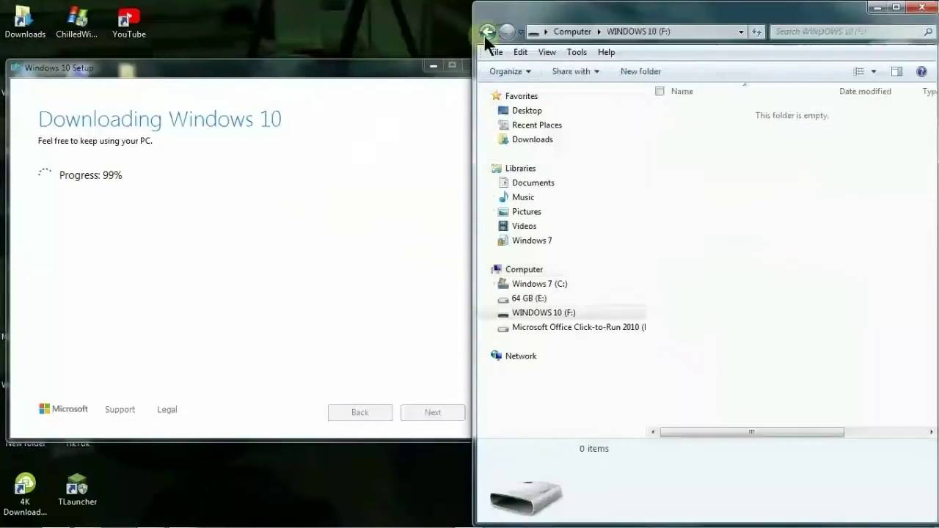
click(488, 31)
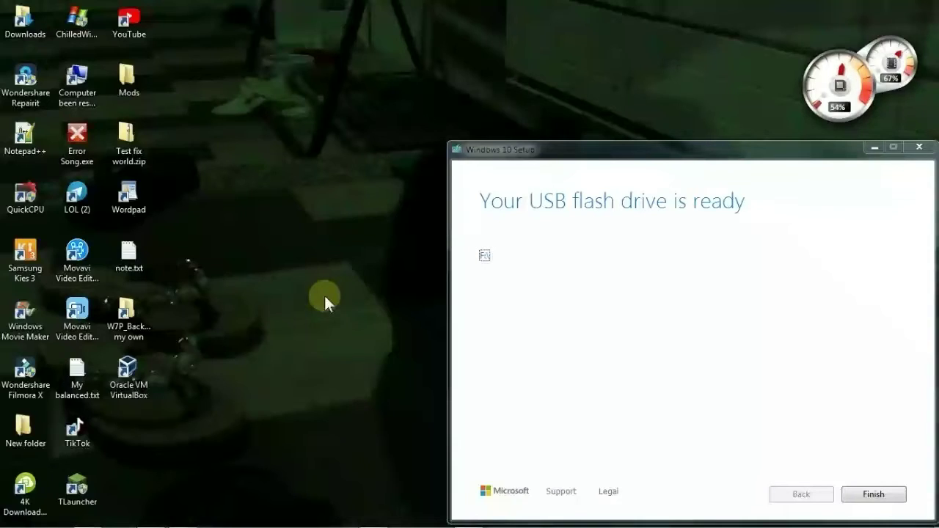
Dismiss the colour-scheme warning twice, keeping the current scheme, while the USB media finishes.
click(328, 304)
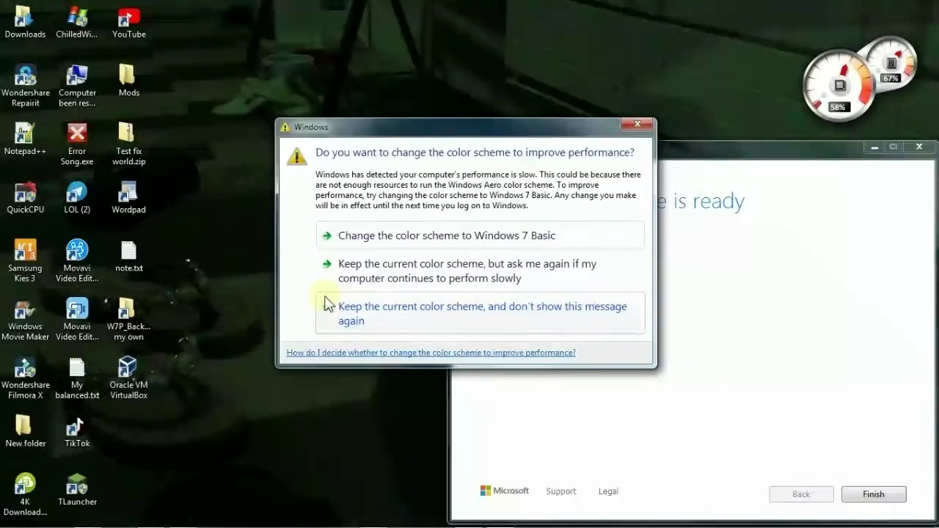
click(327, 304)
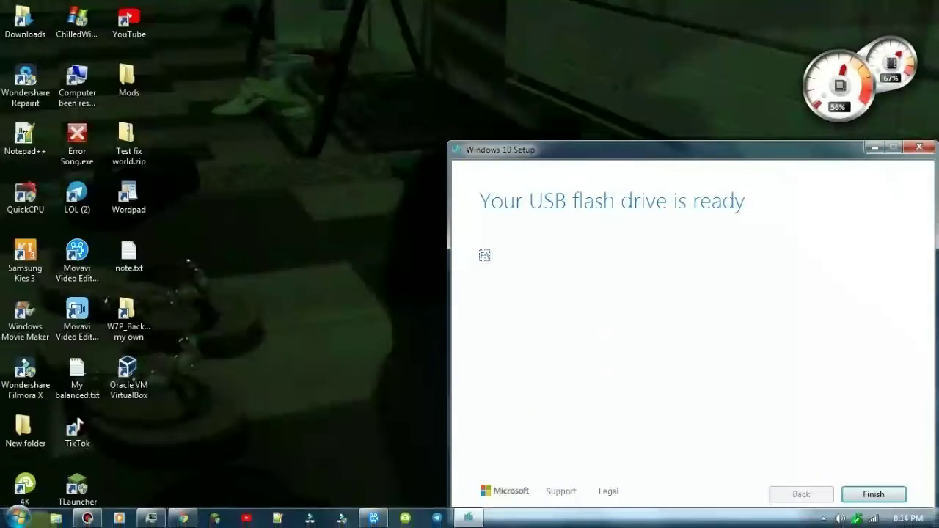
click(62, 519)
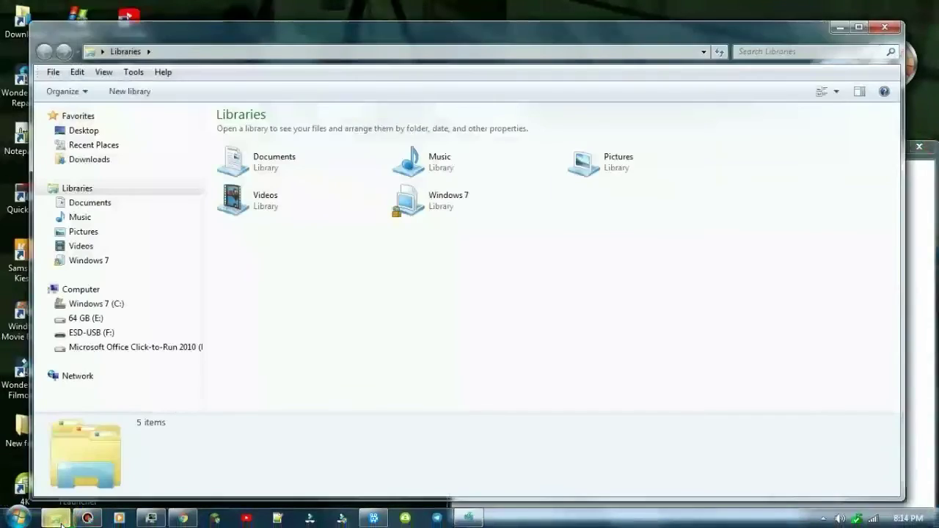
click(91, 291)
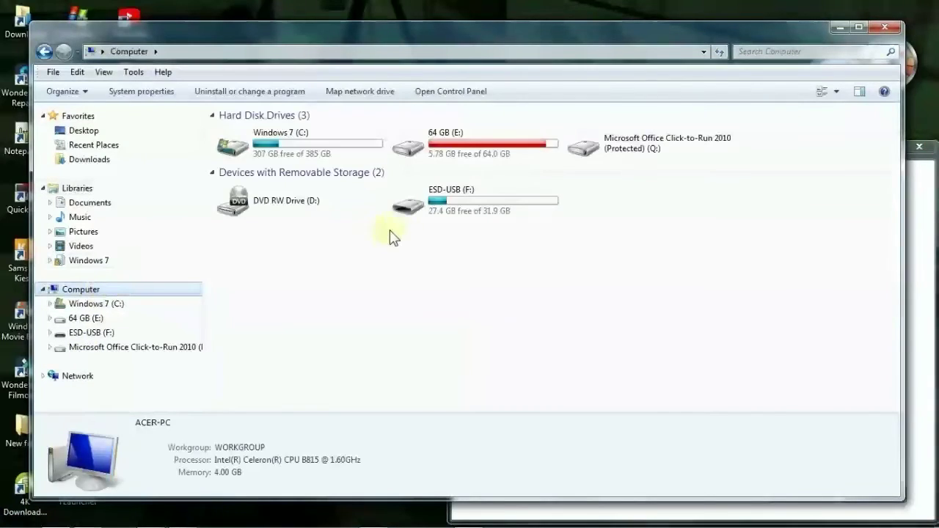
click(472, 217)
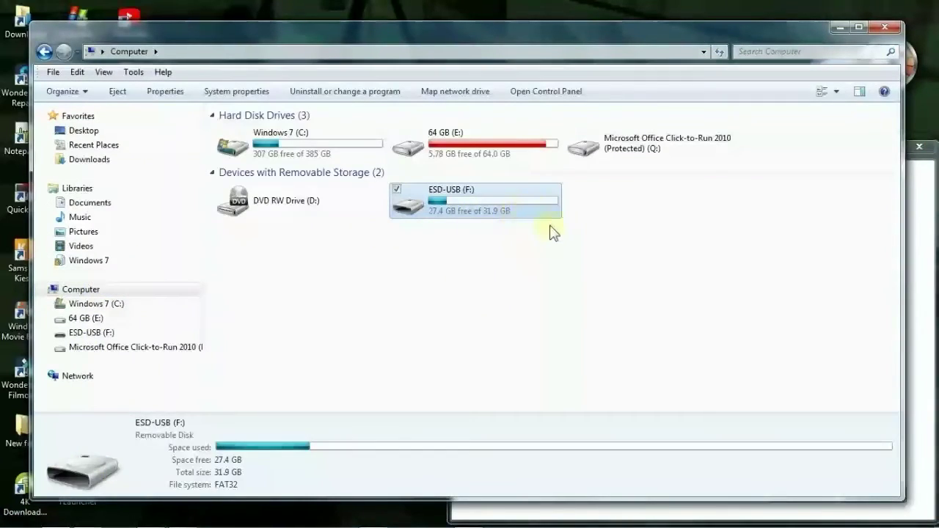
click(604, 284)
click(885, 27)
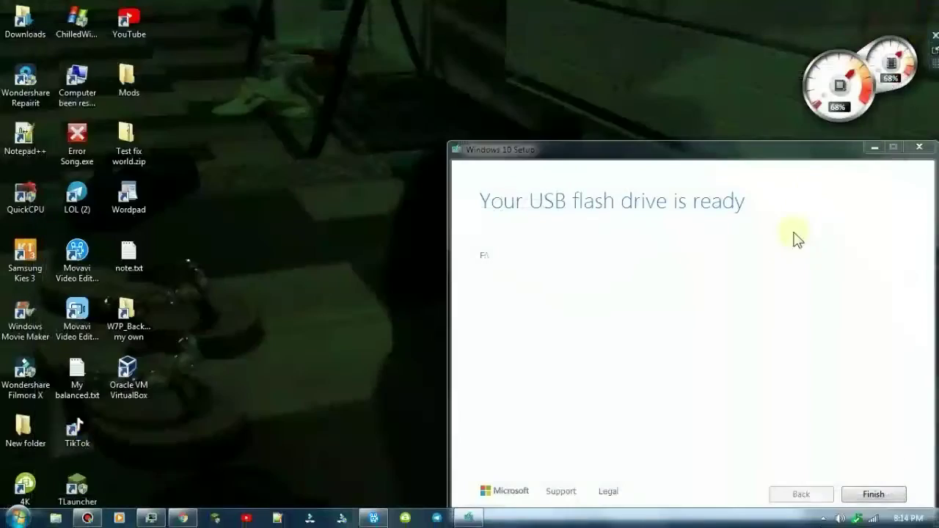
Finish Windows 10 Setup and let it clean up and close.
click(874, 494)
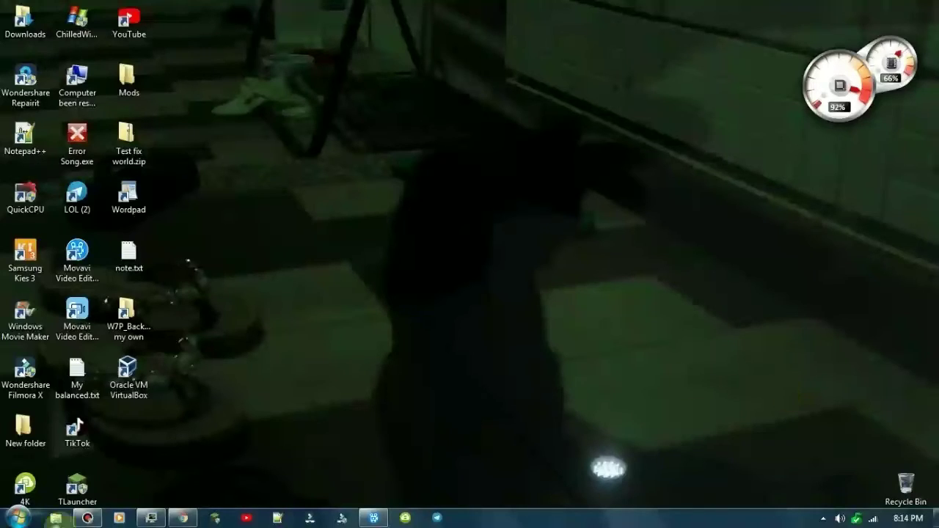
click(150, 518)
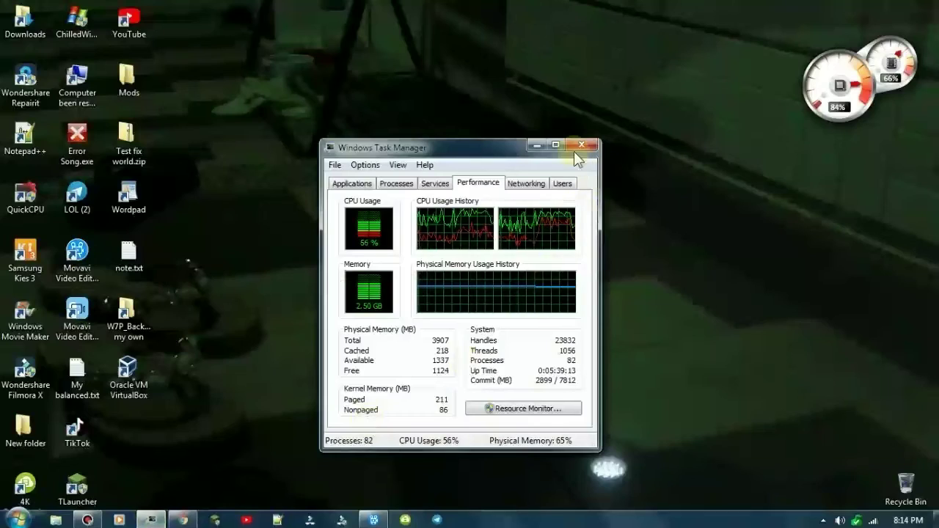
click(396, 183)
click(555, 145)
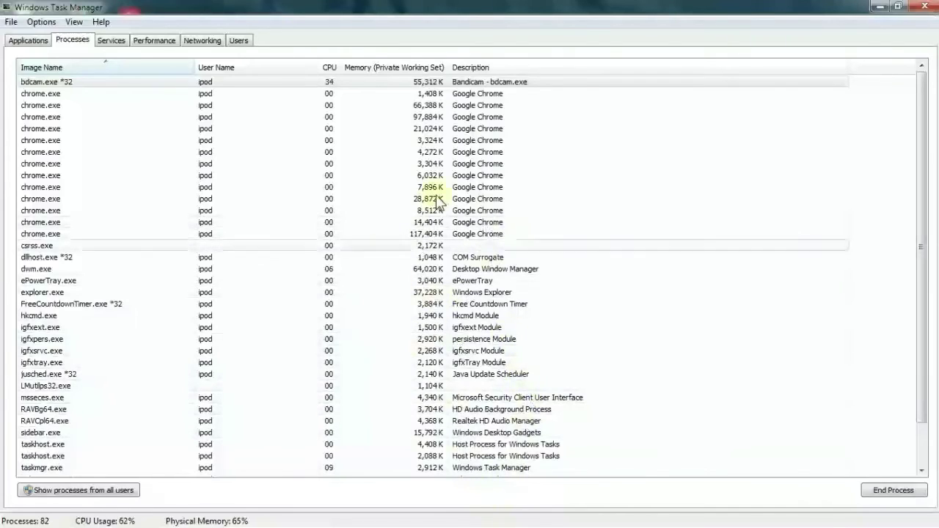
click(897, 6)
click(581, 145)
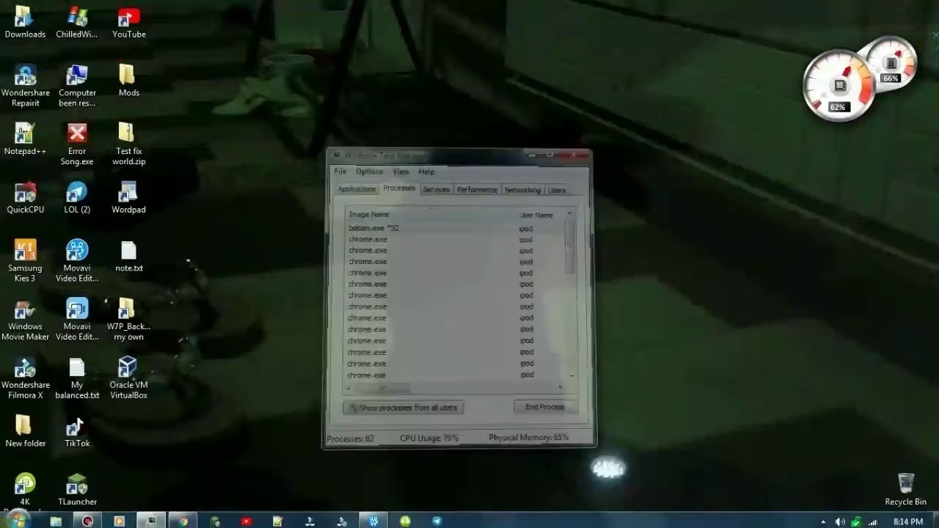
Reopen Explorer, go to Computer, and open the ESD-USB (F:) drive.
click(53, 521)
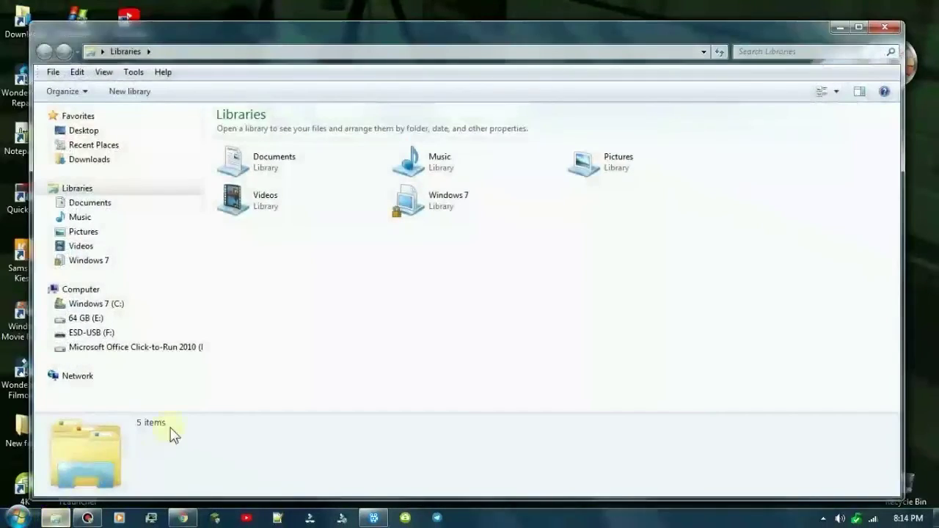
click(149, 293)
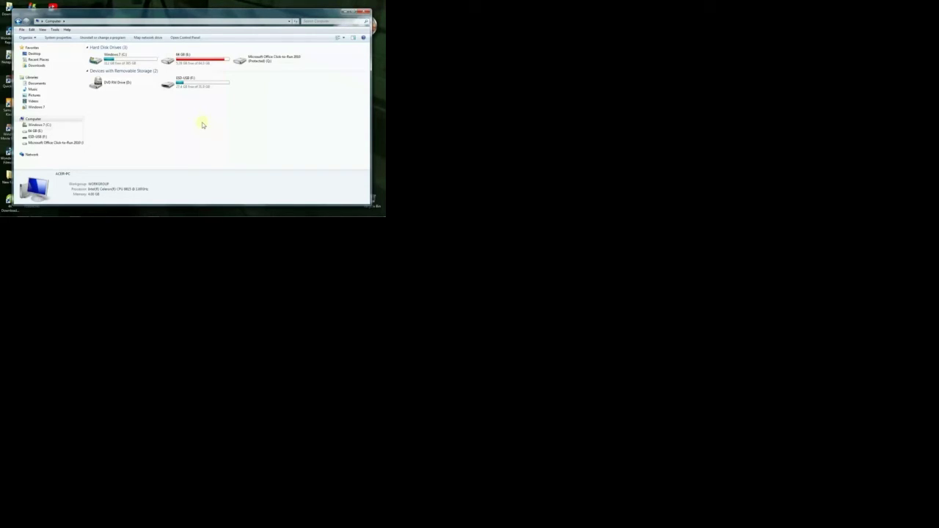
drag(234, 113, 216, 138)
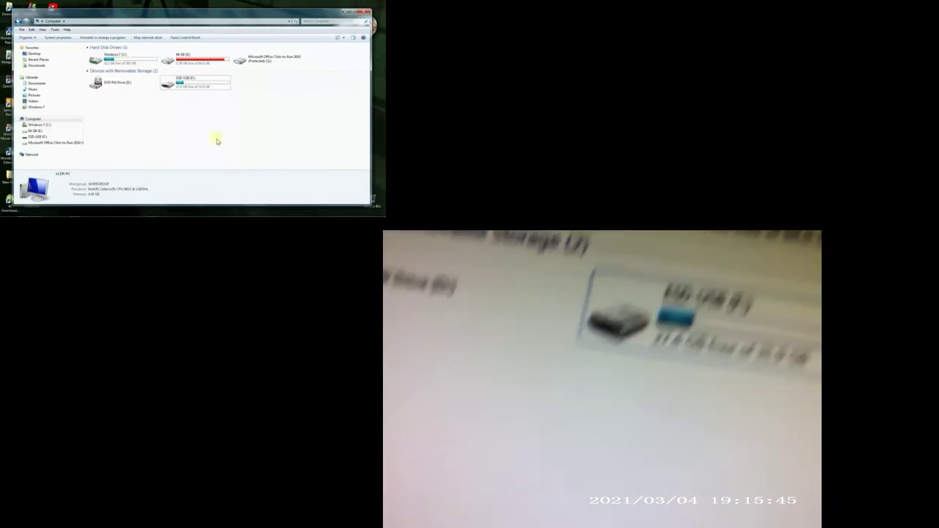
double_click(207, 83)
Review the boot and setup files on ESD-USB (F:) twice, returning to Computer each time.
mouse_move(132, 147)
mouse_down()
mouse_move(135, 41)
mouse_move(132, 147)
mouse_up()
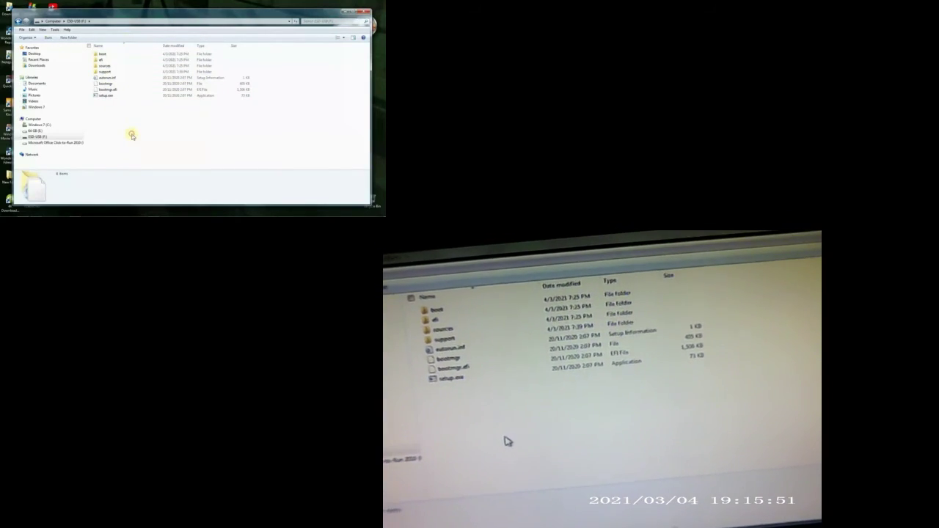
click(34, 119)
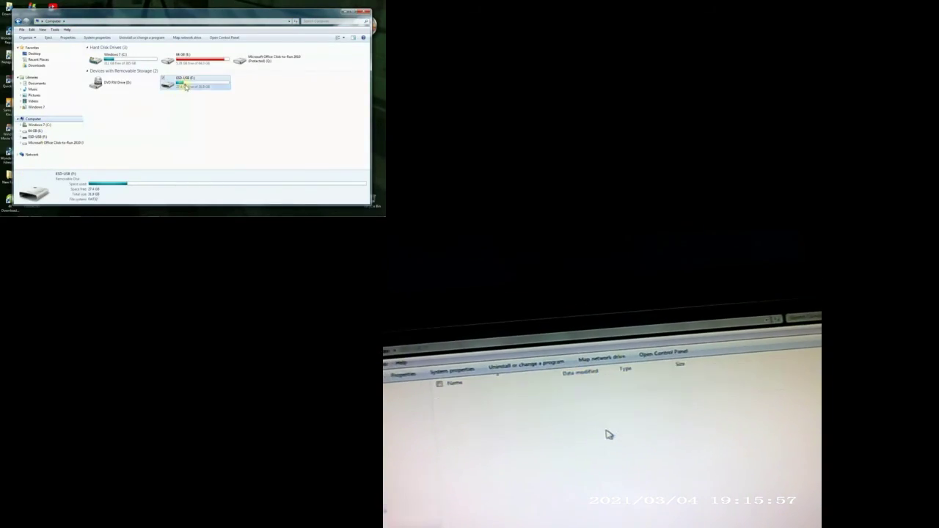
double_click(187, 84)
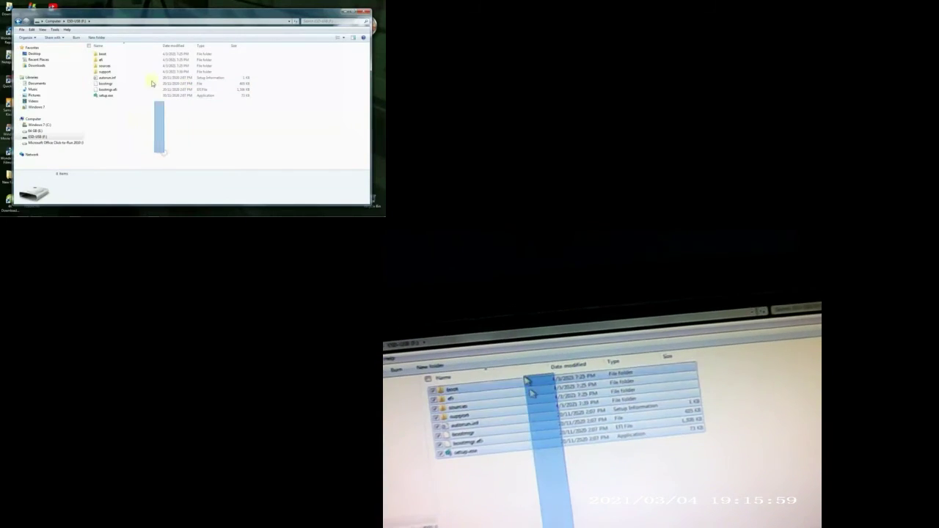
drag(152, 83, 184, 160)
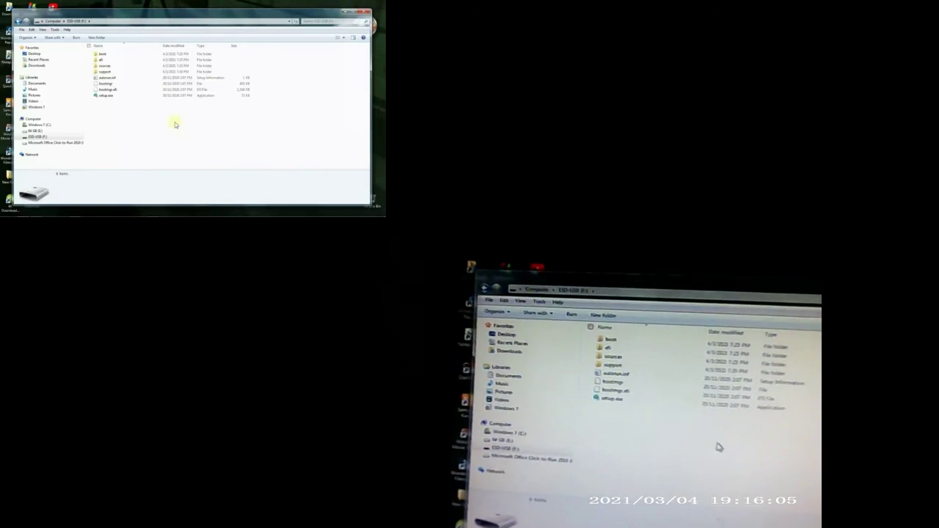
click(53, 119)
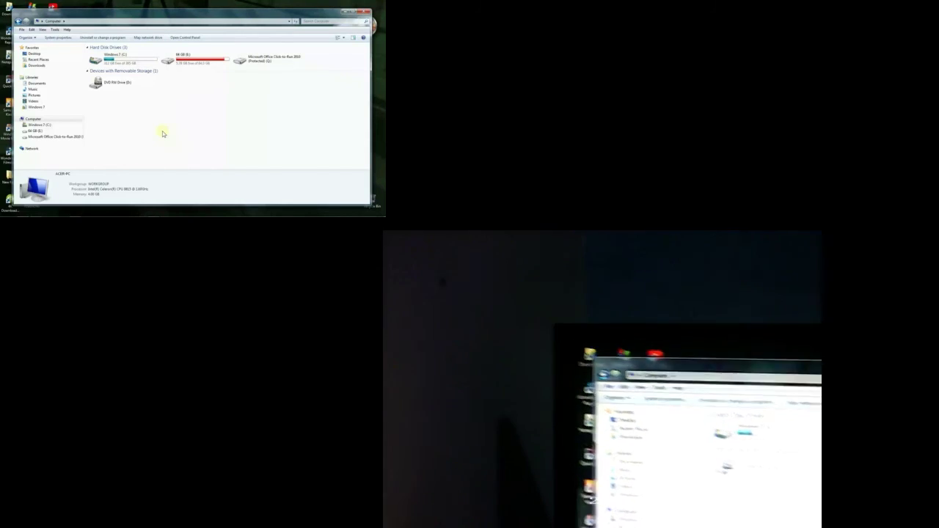
Delete MediaCreationTool20H2.exe from Documents to the Recycle Bin and close the window.
click(49, 85)
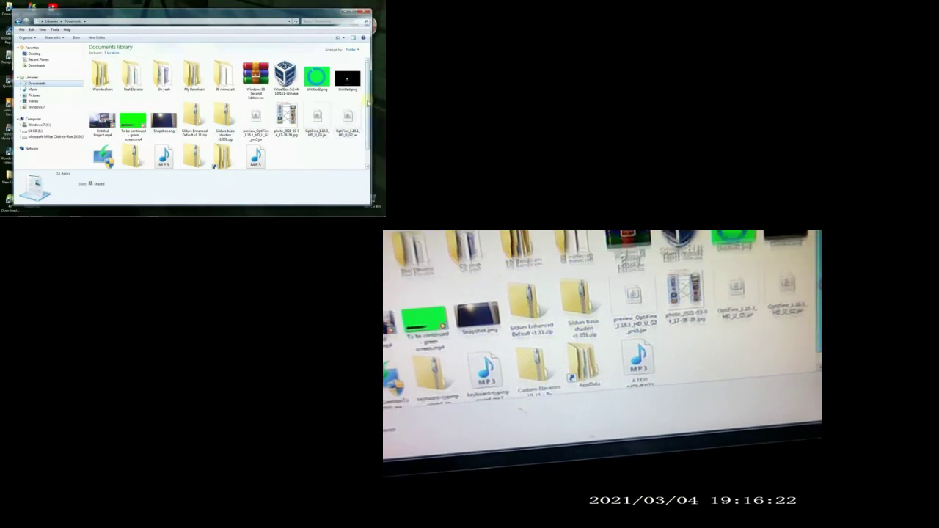
scroll(367, 113, down, 1)
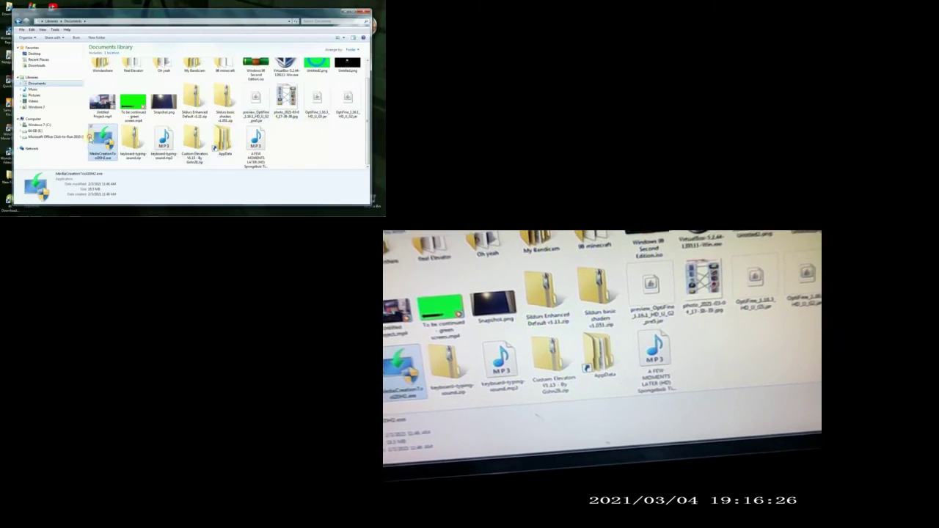
click(91, 128)
key(Delete)
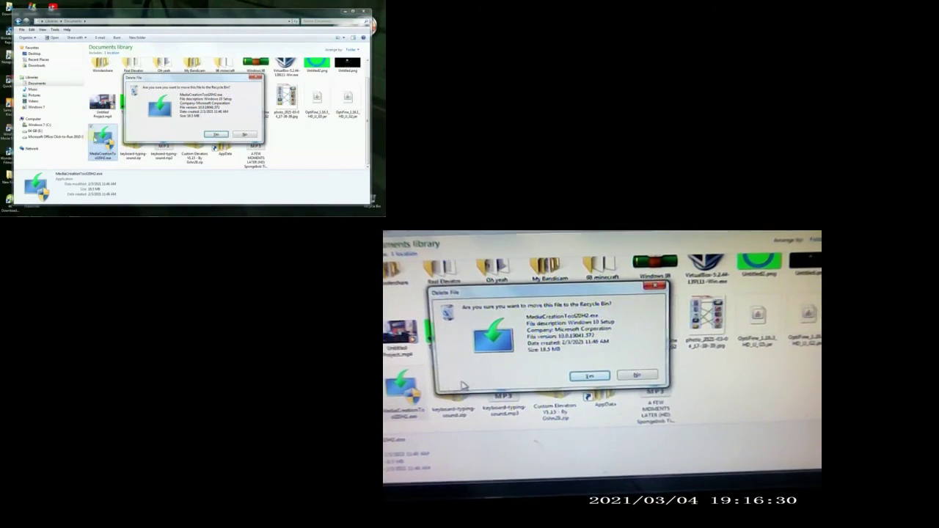
click(215, 138)
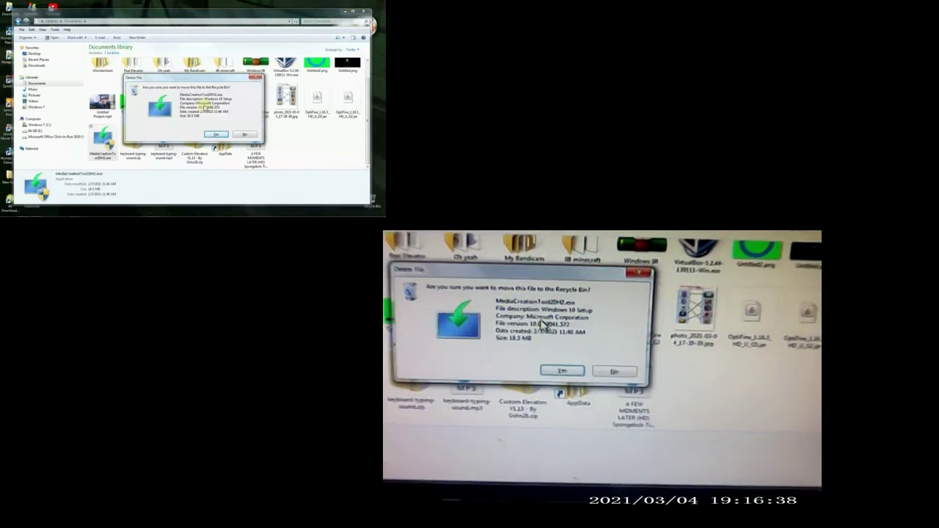
key(Return)
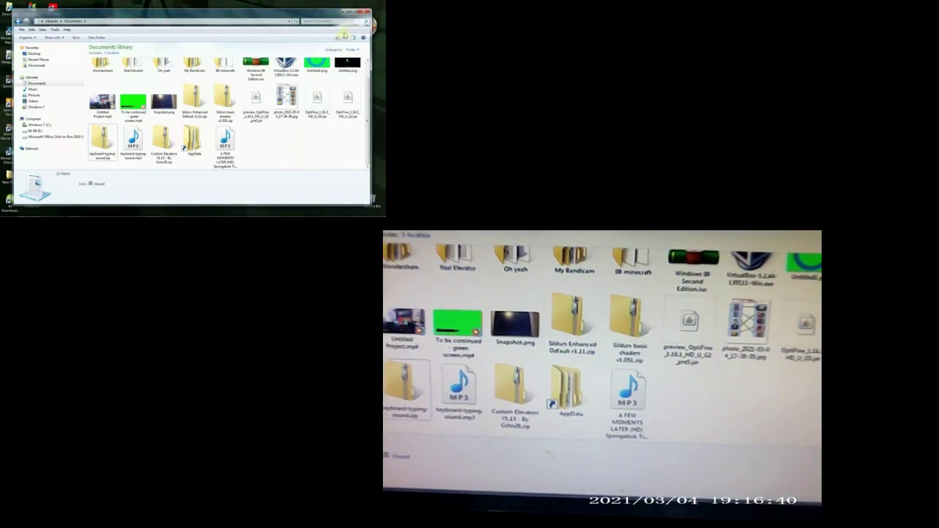
click(362, 14)
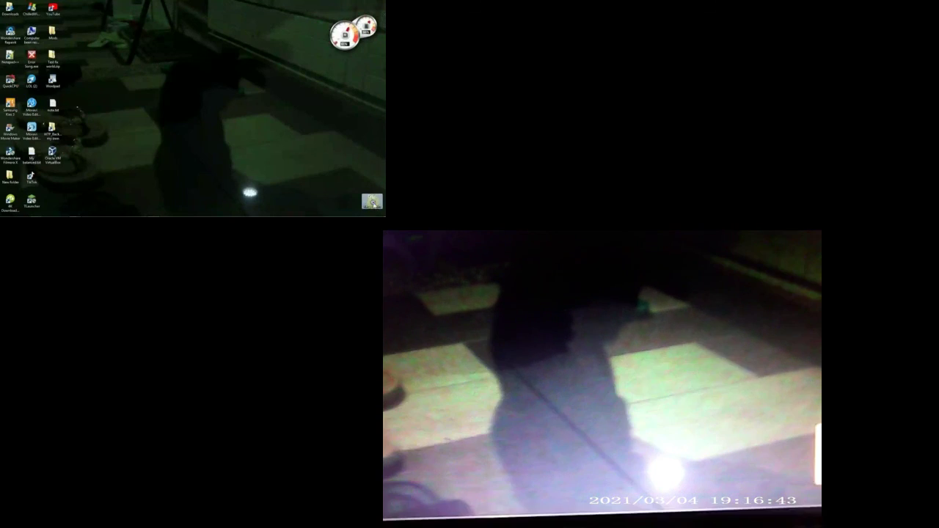
Empty the Recycle Bin to permanently delete the installer, then restore Bandicam.
click(354, 176)
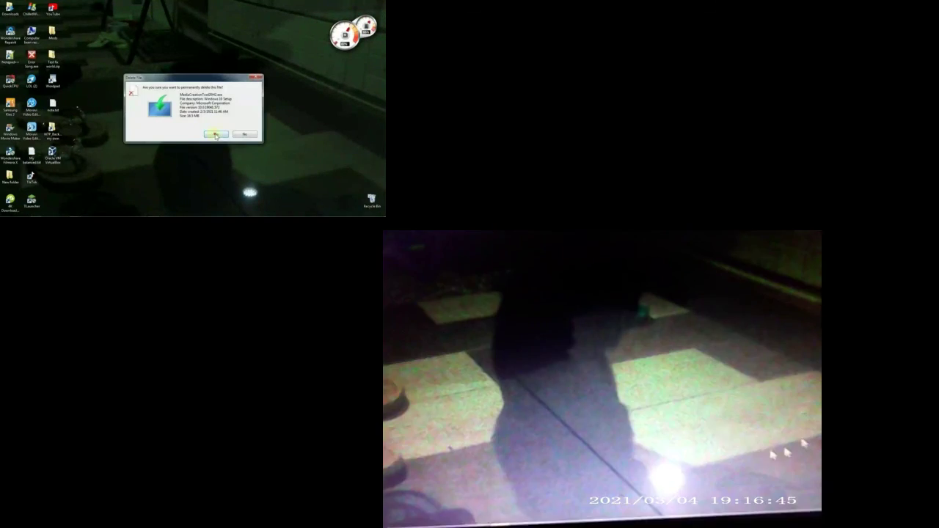
click(216, 135)
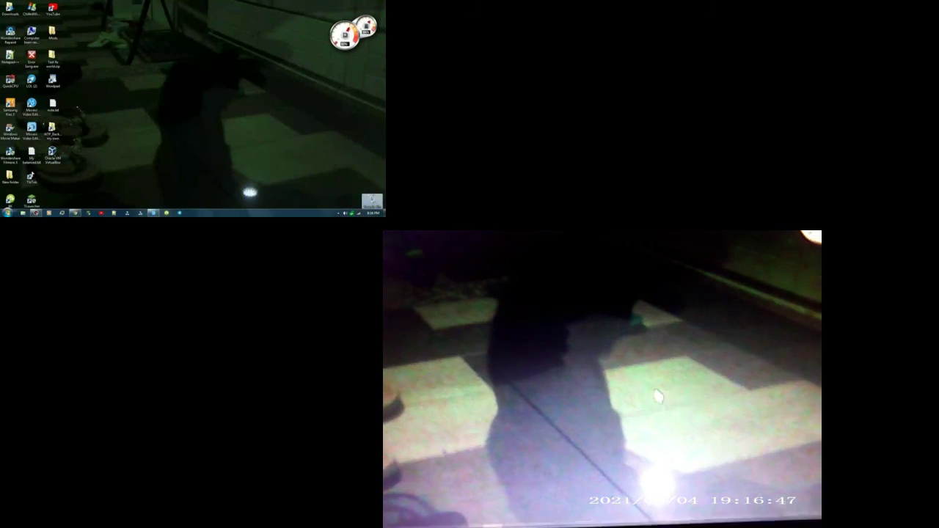
mouse_move(22, 213)
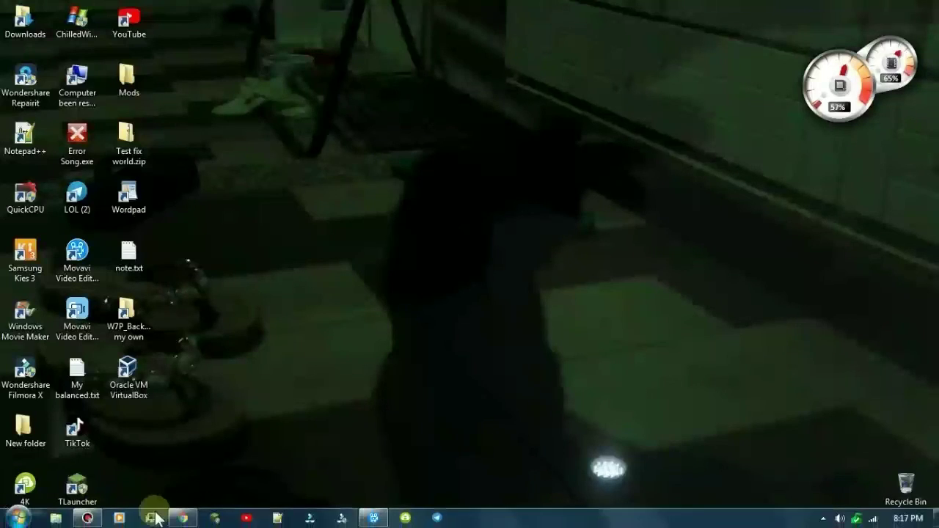
mouse_move(89, 521)
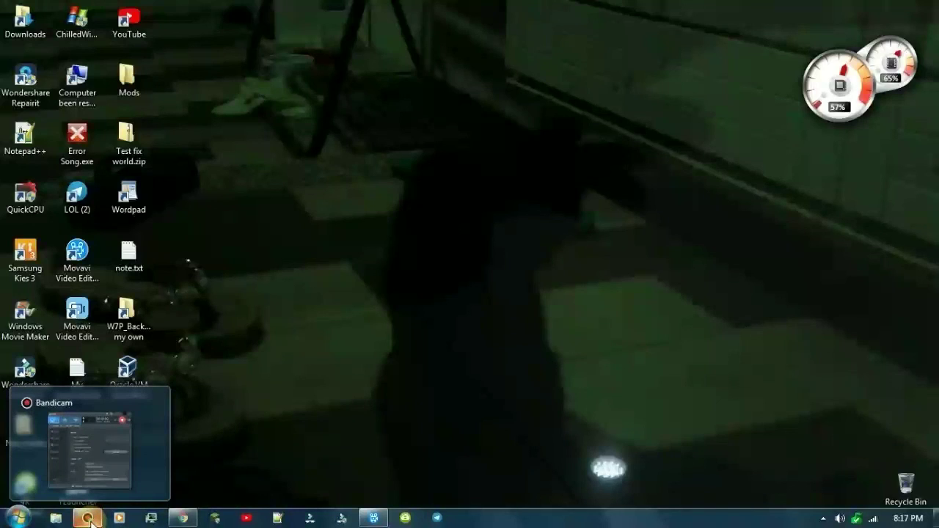
click(88, 519)
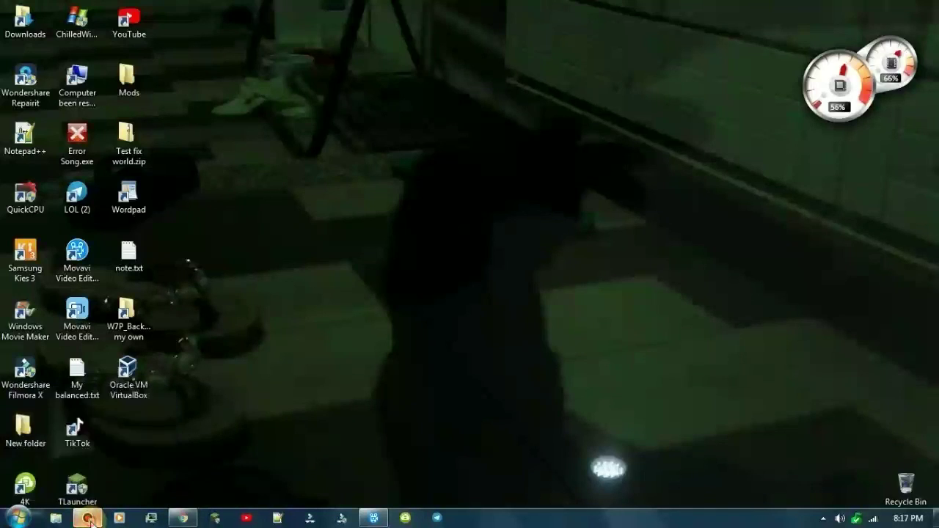